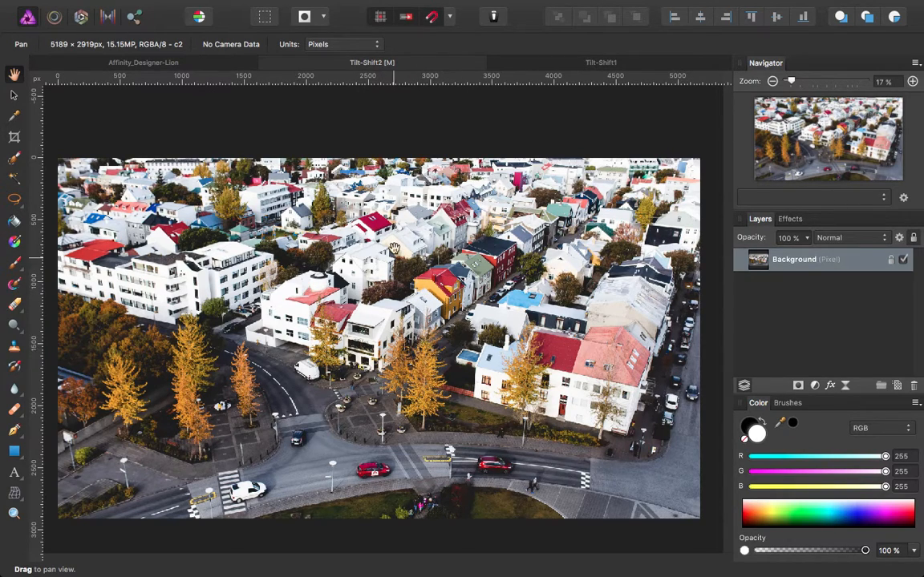
Add a live Lens Blur filter to the Background photo with a radius of about 18.8 px
drag(427, 340, 433, 307)
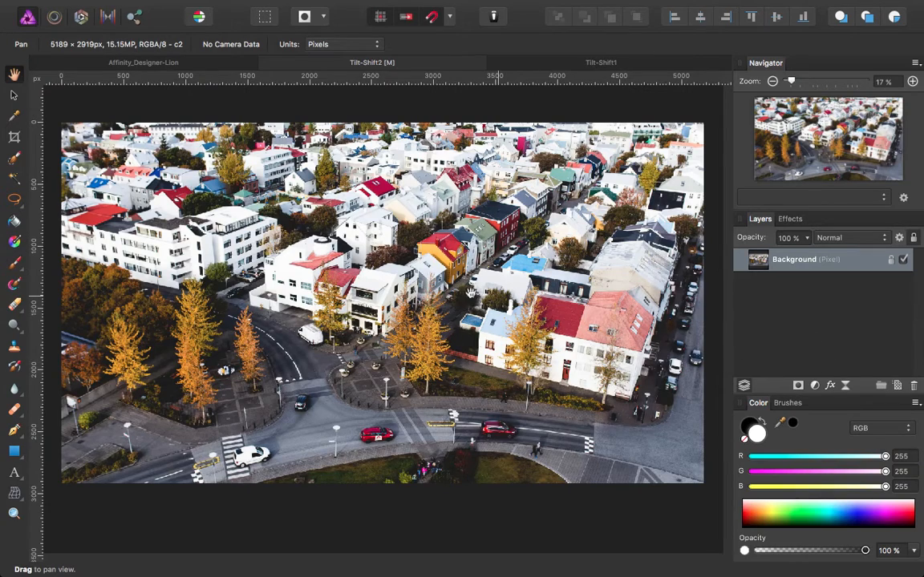
mouse_move(186, 7)
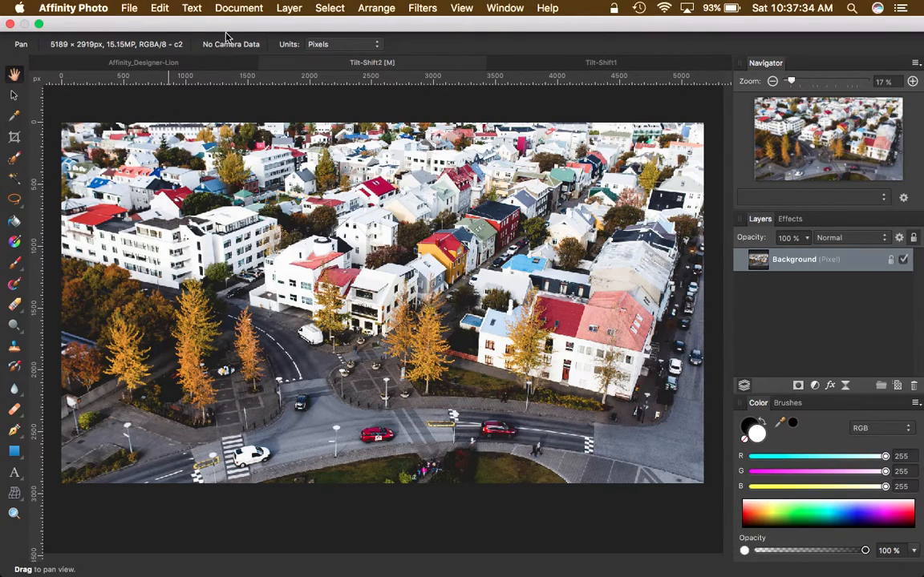
click(291, 8)
mouse_move(303, 144)
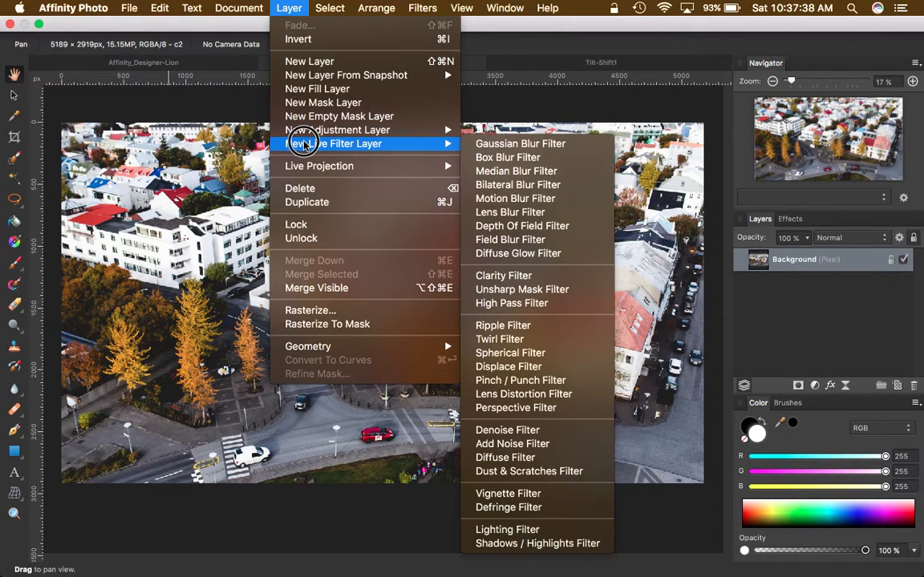
click(508, 212)
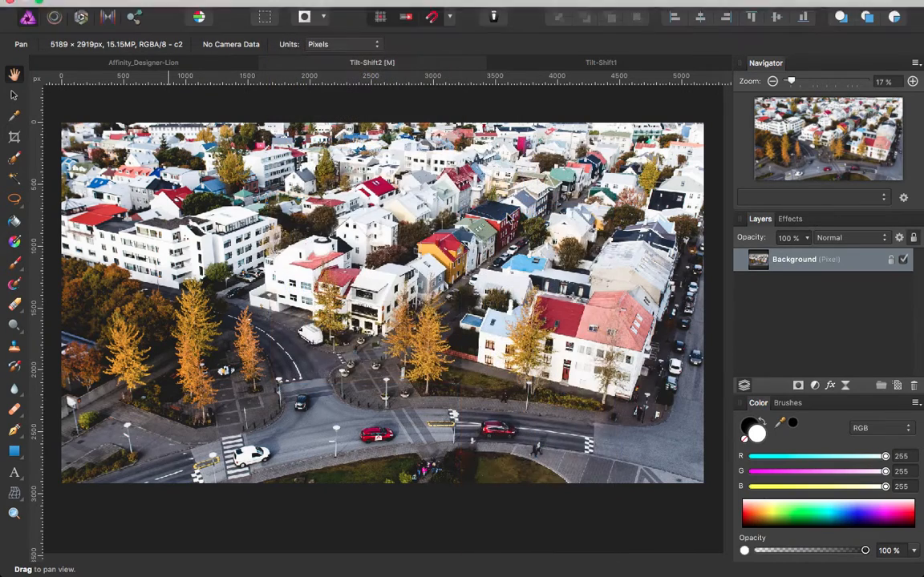
drag(567, 307, 551, 197)
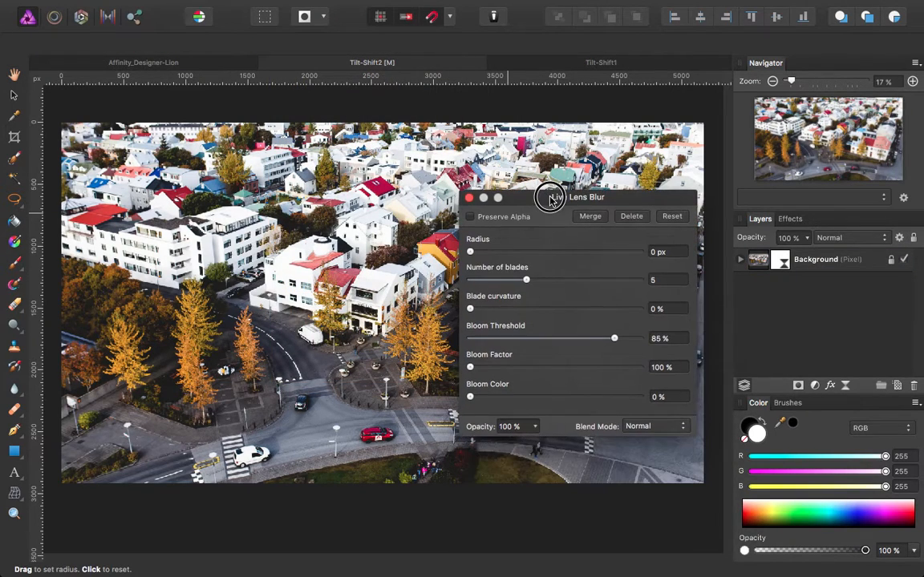
drag(475, 254, 558, 256)
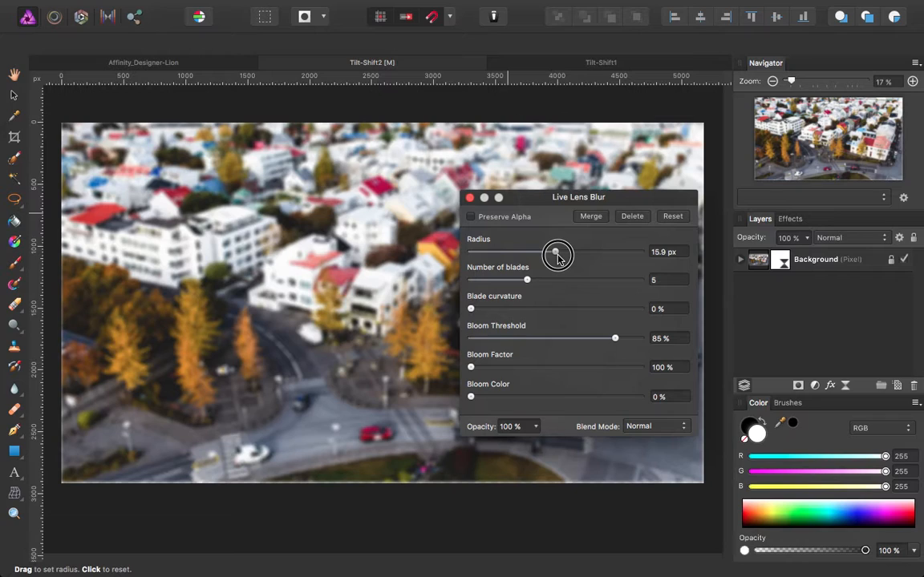
drag(558, 255, 564, 256)
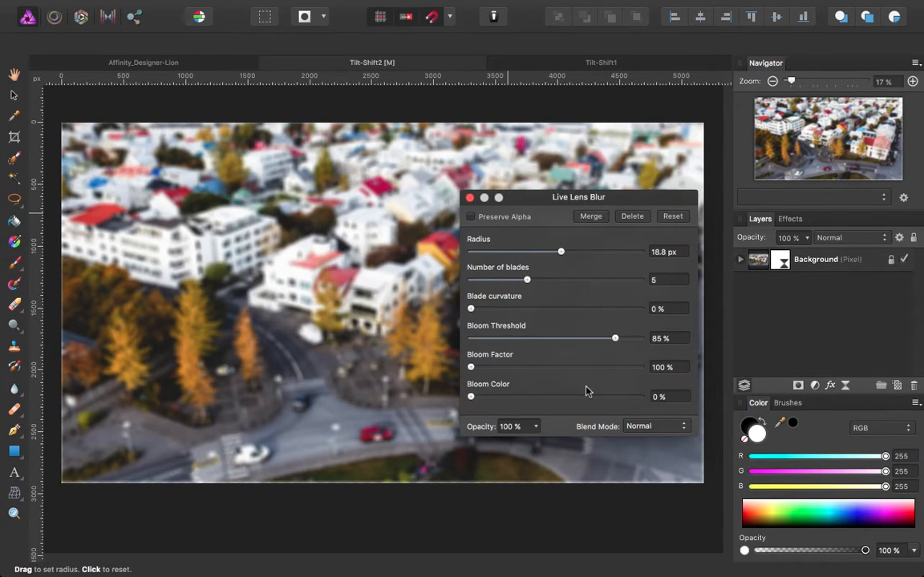
click(470, 198)
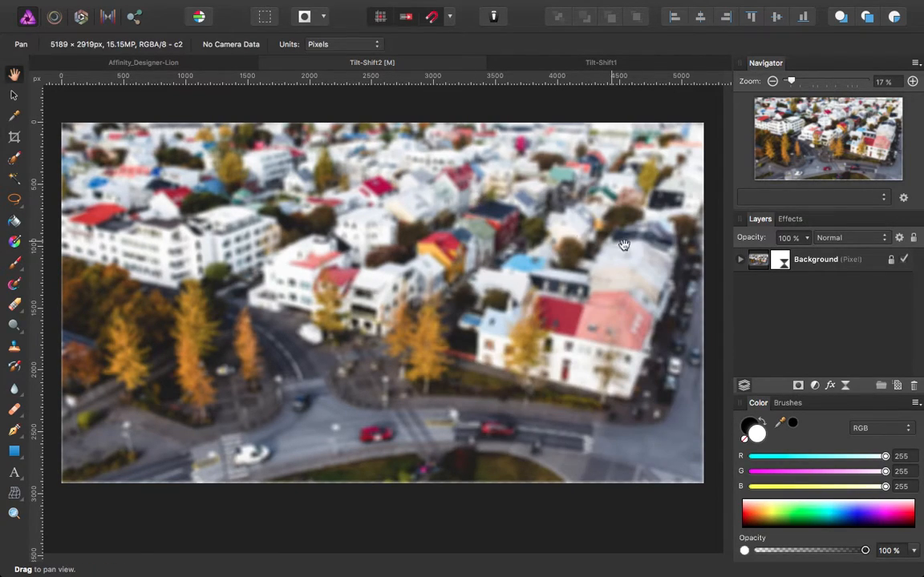
Expand the Background layer, select its nested Lens Blur filter and activate the gradient fill tool
click(740, 261)
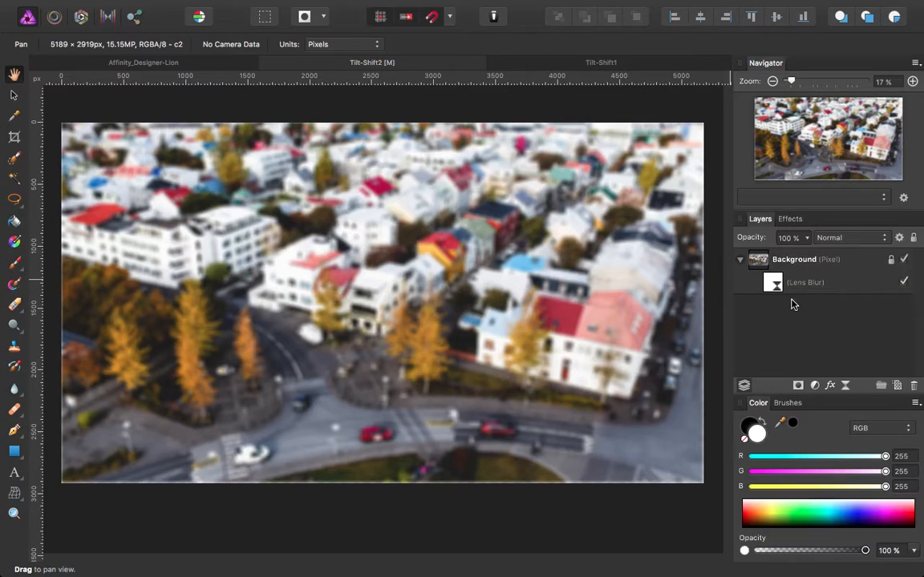
click(776, 287)
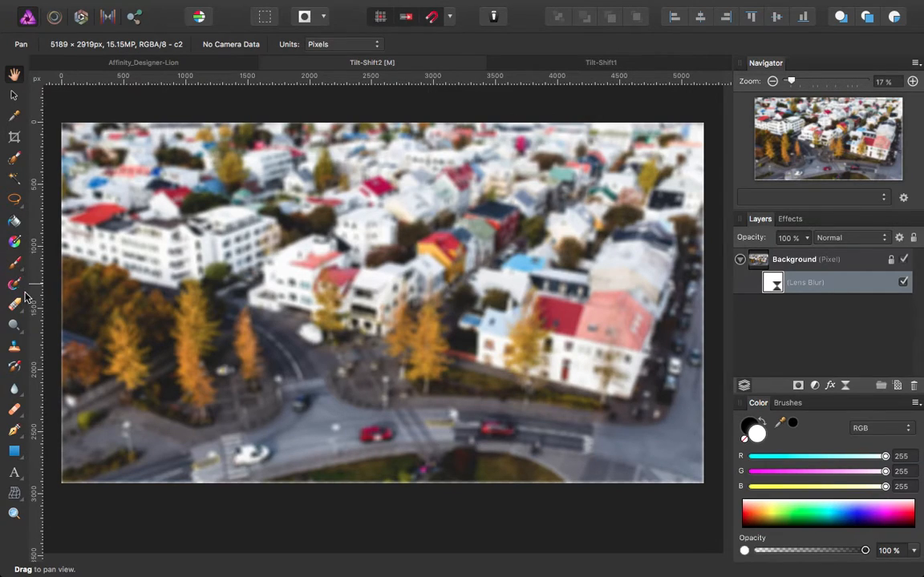
click(14, 243)
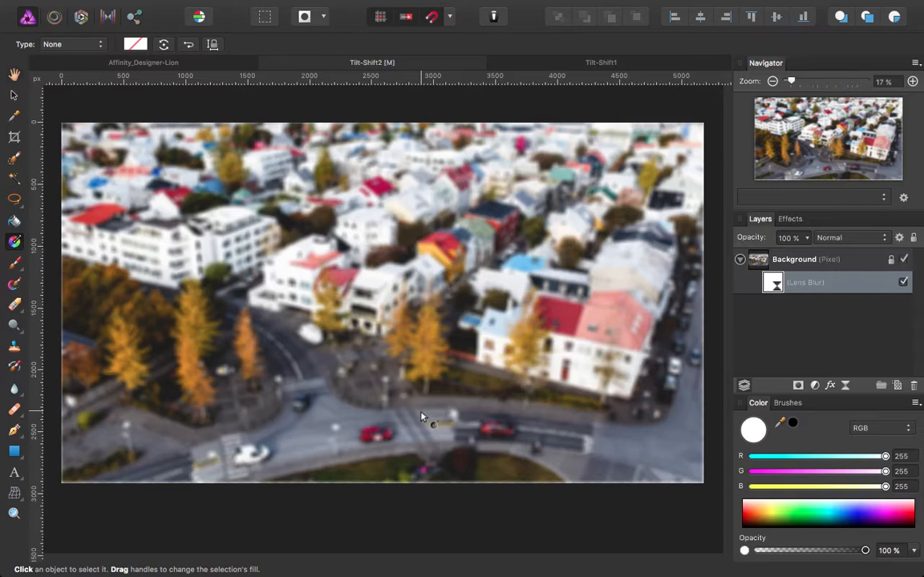
click(383, 305)
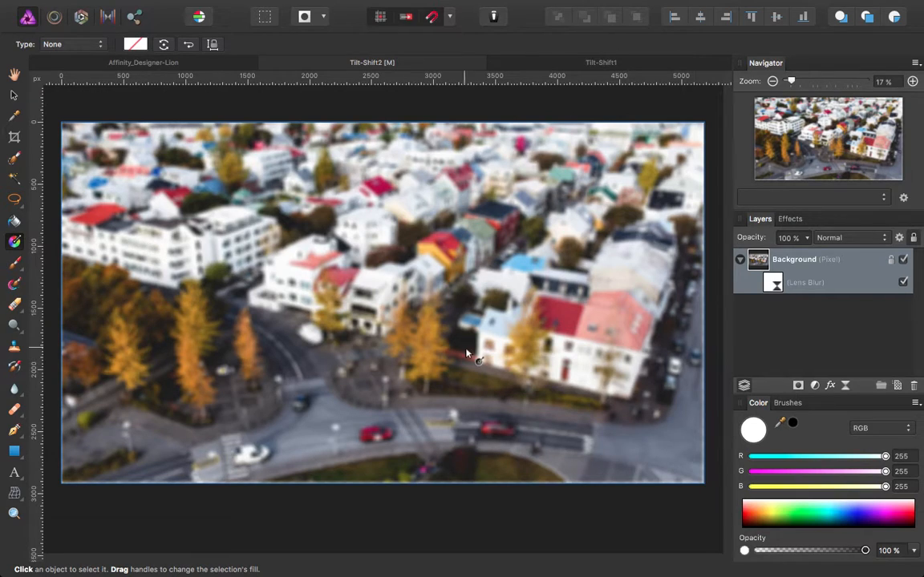
drag(373, 312, 375, 237)
key(super+z)
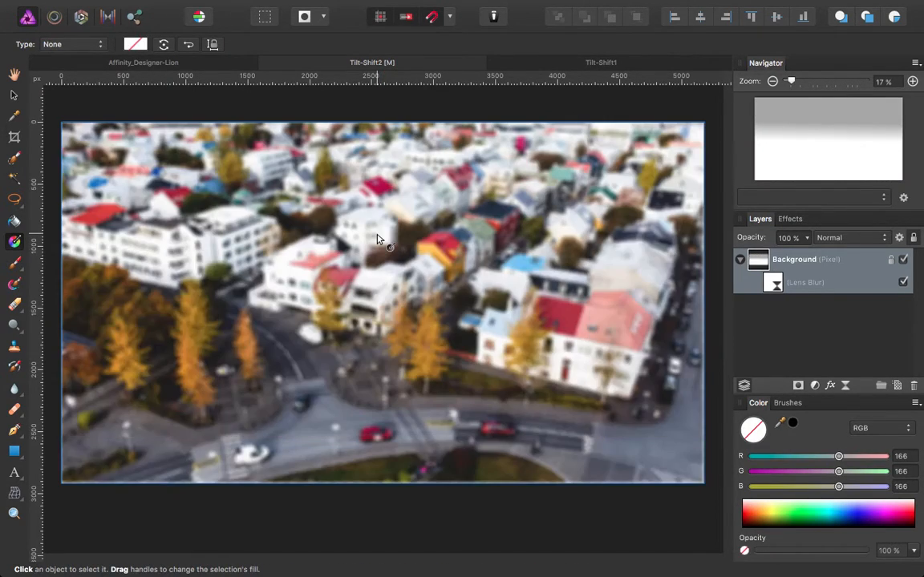
Draw a linear gradient on the Lens Blur mask from the plaza up to the rooftops, with white ends and a black middle stop
click(770, 280)
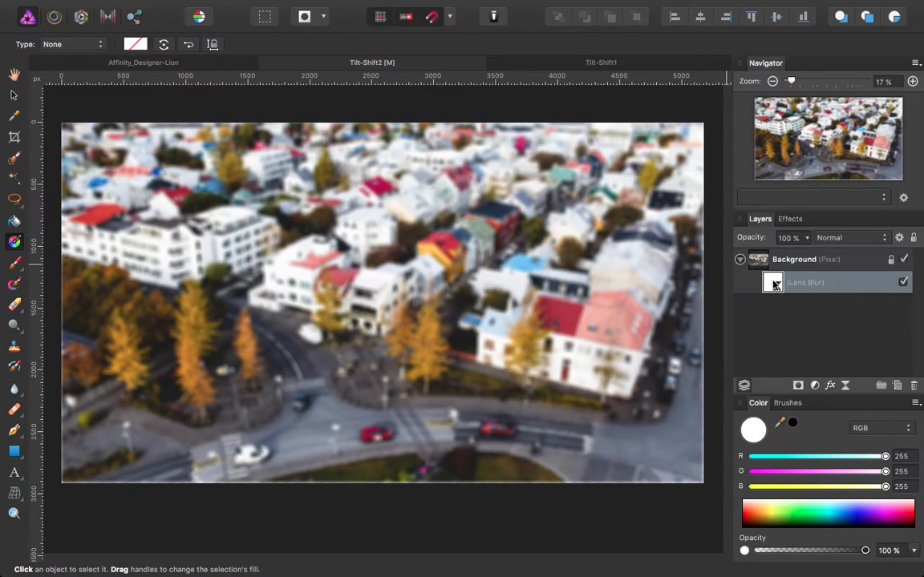
drag(347, 362, 410, 182)
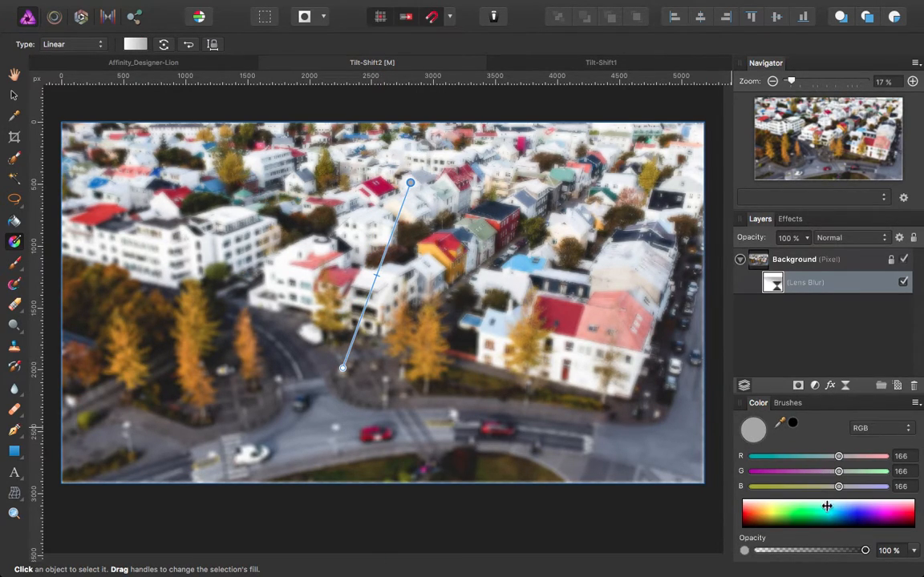
drag(826, 505, 824, 489)
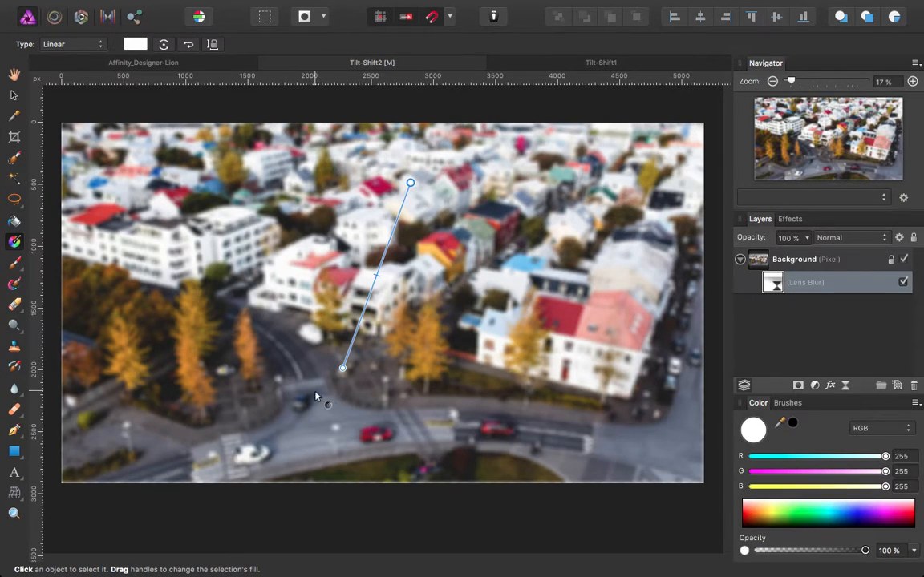
click(342, 366)
click(376, 276)
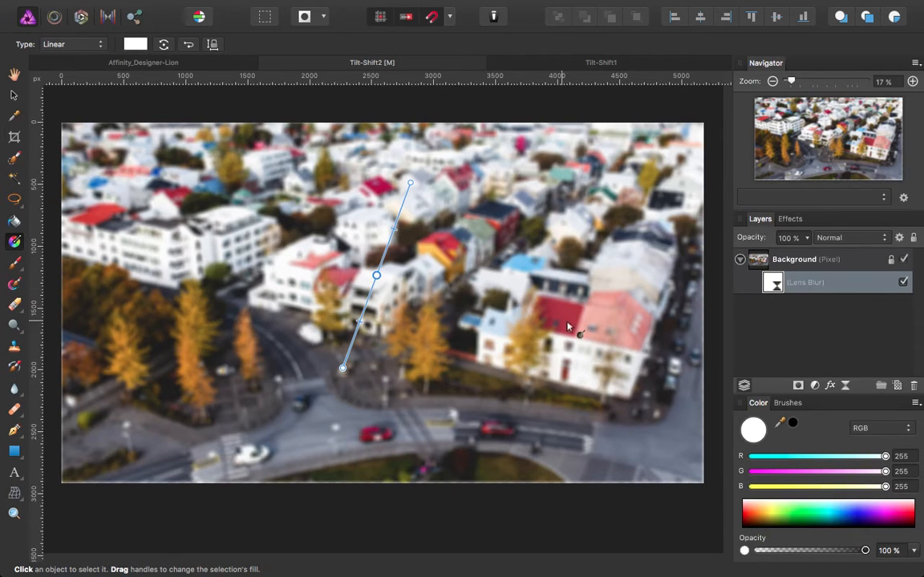
click(791, 425)
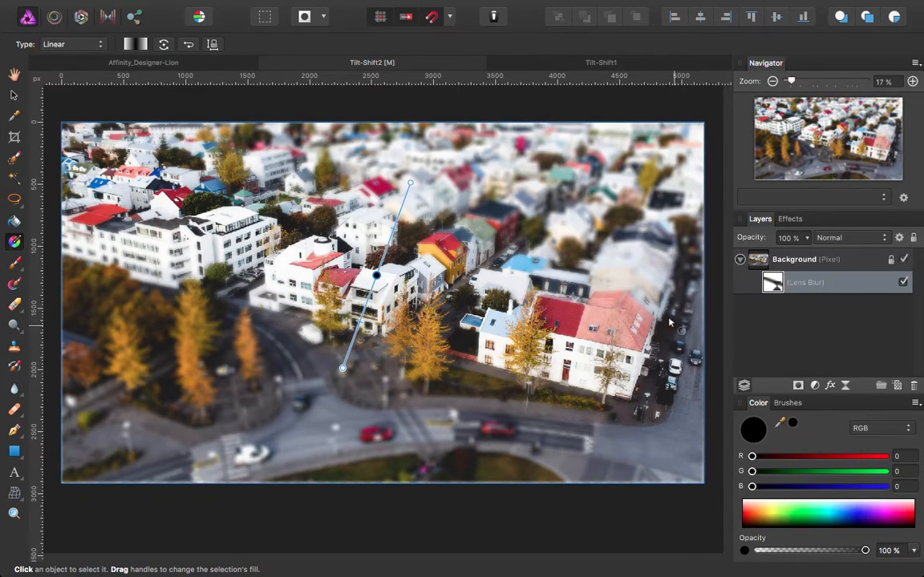
Reposition the mask gradient's ends to run from the road's lower edge to the upper rooftops, keeping the central houses in focus
drag(342, 370, 349, 416)
drag(380, 301, 377, 307)
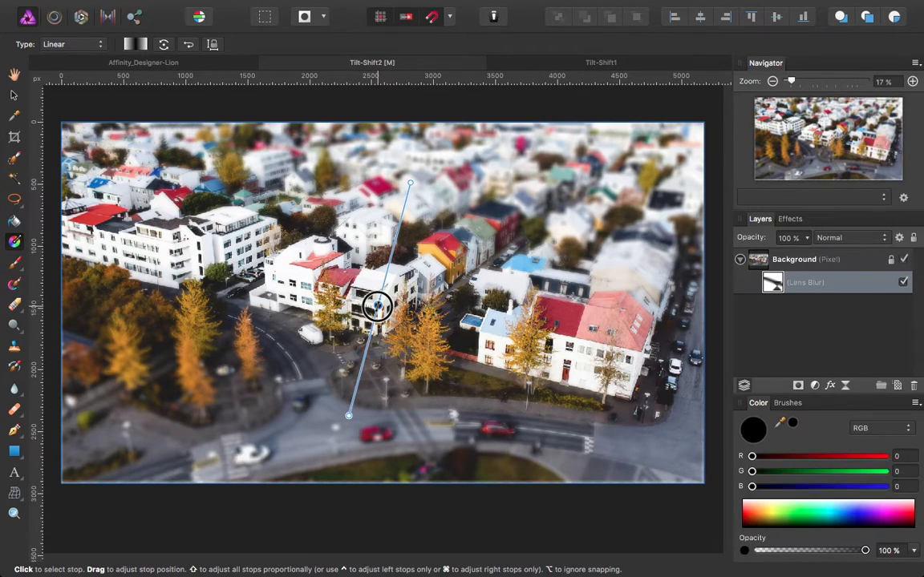
drag(408, 183, 382, 177)
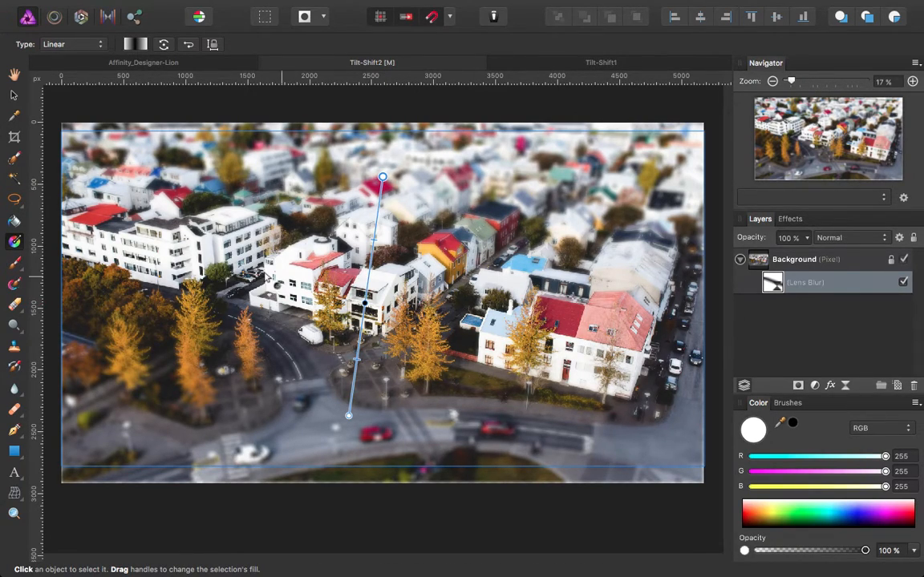
drag(348, 427, 319, 465)
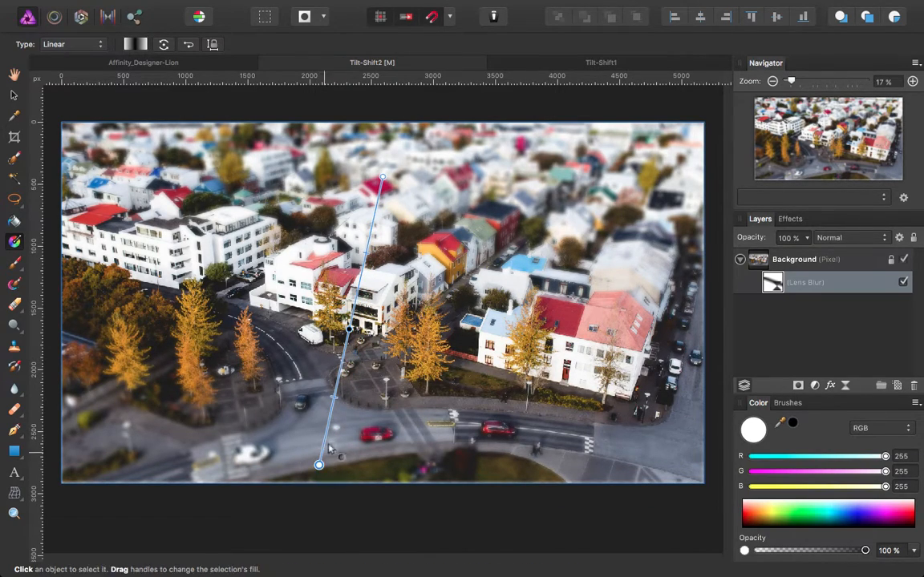
mouse_move(383, 178)
mouse_down()
mouse_move(396, 176)
mouse_move(398, 144)
mouse_move(390, 166)
mouse_up()
drag(318, 464, 311, 453)
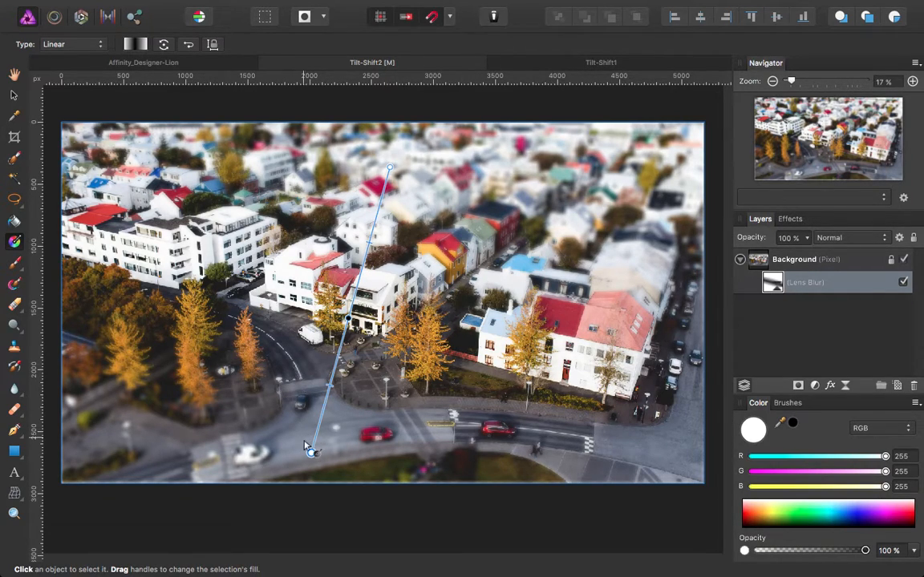
drag(309, 451, 312, 469)
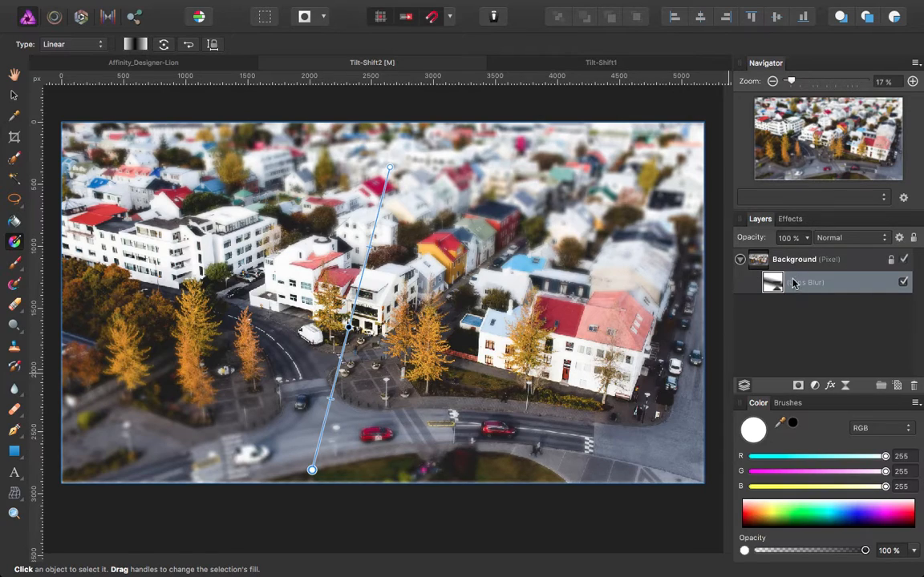
Add a Curves adjustment layer above the Background photo
click(311, 425)
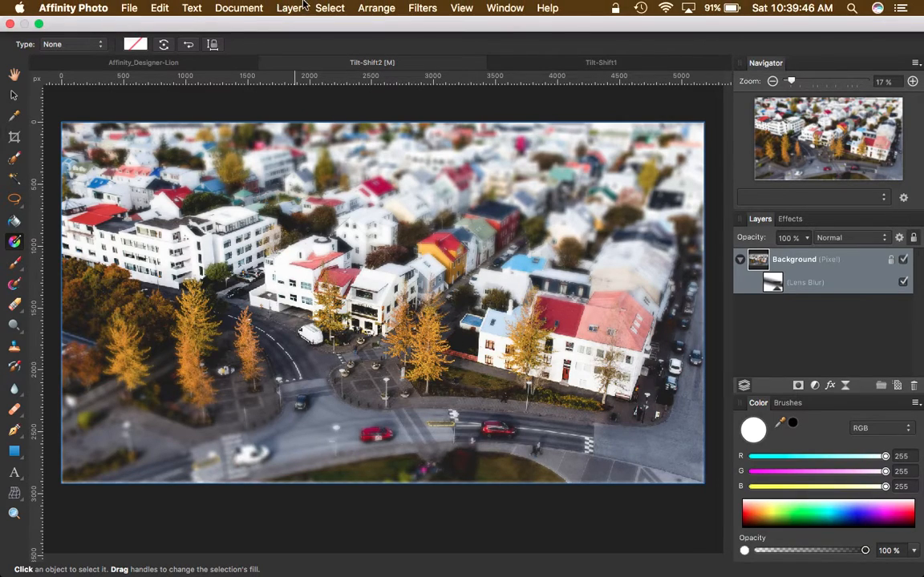
click(291, 8)
mouse_move(315, 131)
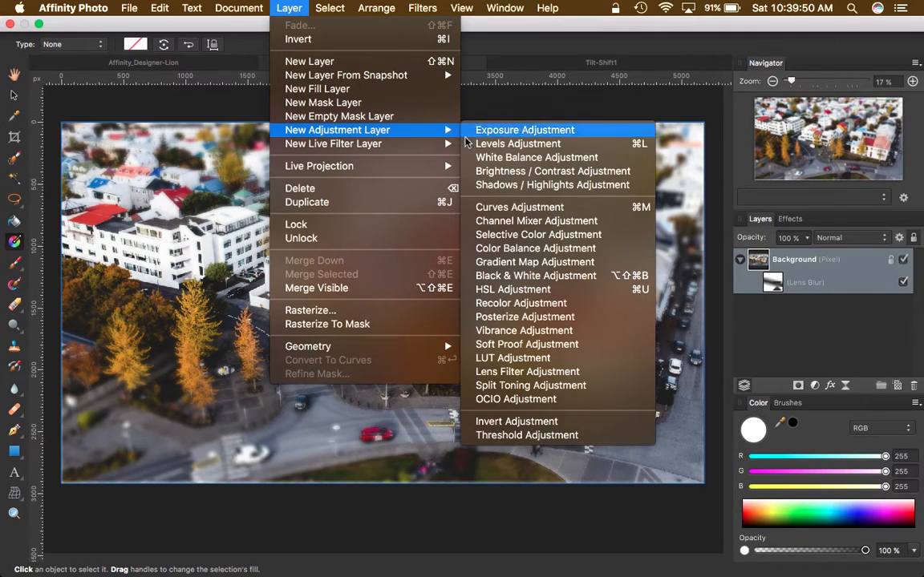
click(510, 207)
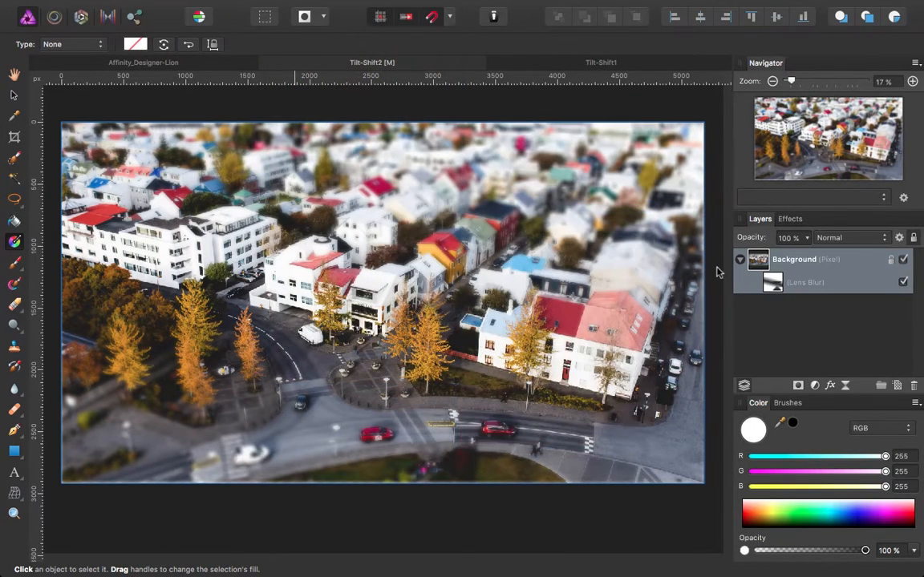
drag(541, 181, 721, 110)
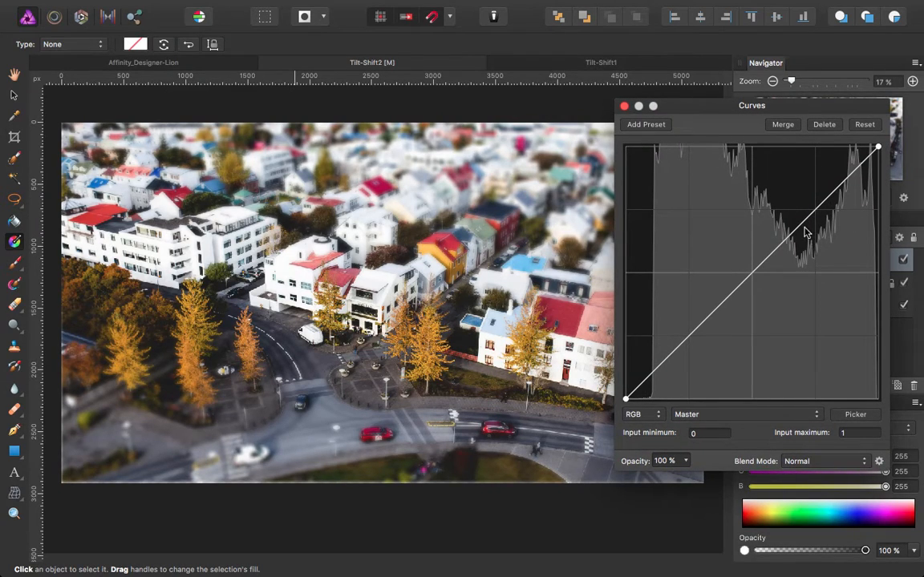
click(624, 107)
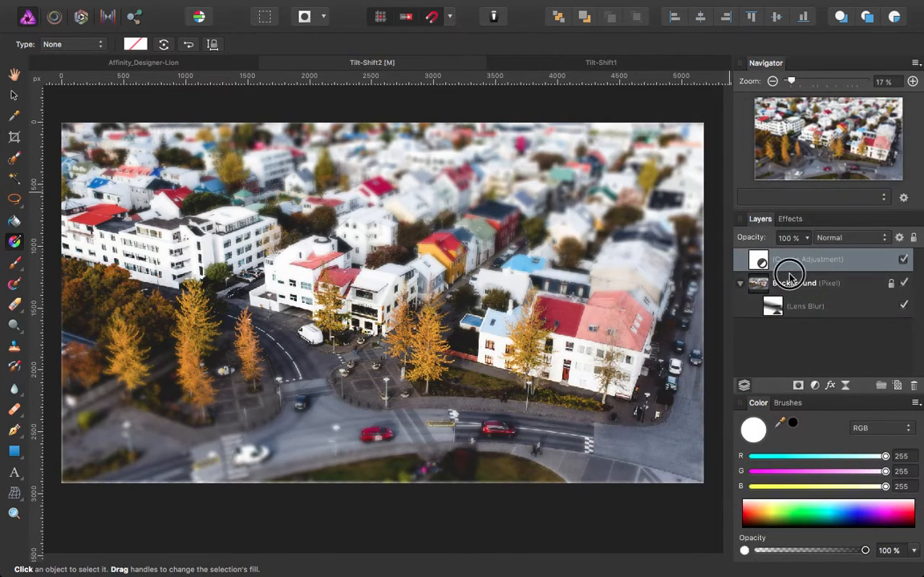
Shape the Curves adjustment's Master curve into a gentle S, raising the highlights and lowering the shadows for more contrast
click(794, 282)
click(771, 258)
double_click(758, 262)
drag(808, 219, 811, 201)
drag(665, 358, 665, 369)
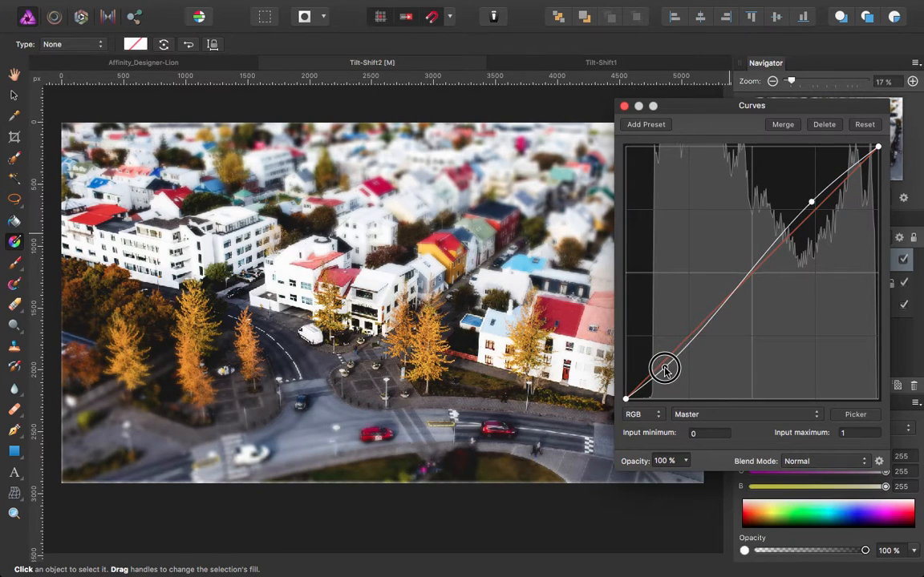
drag(812, 203, 821, 192)
drag(664, 369, 669, 372)
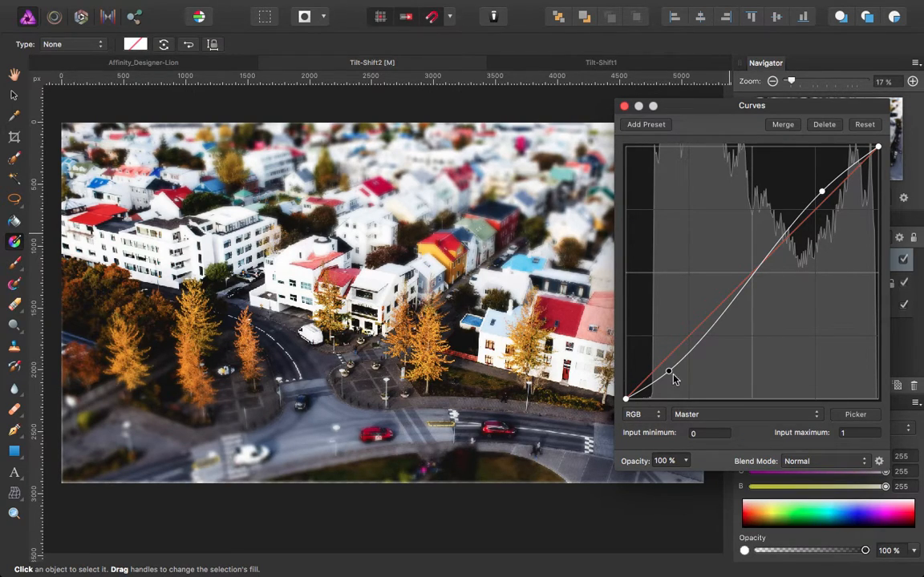
drag(671, 372, 674, 366)
drag(821, 194, 815, 196)
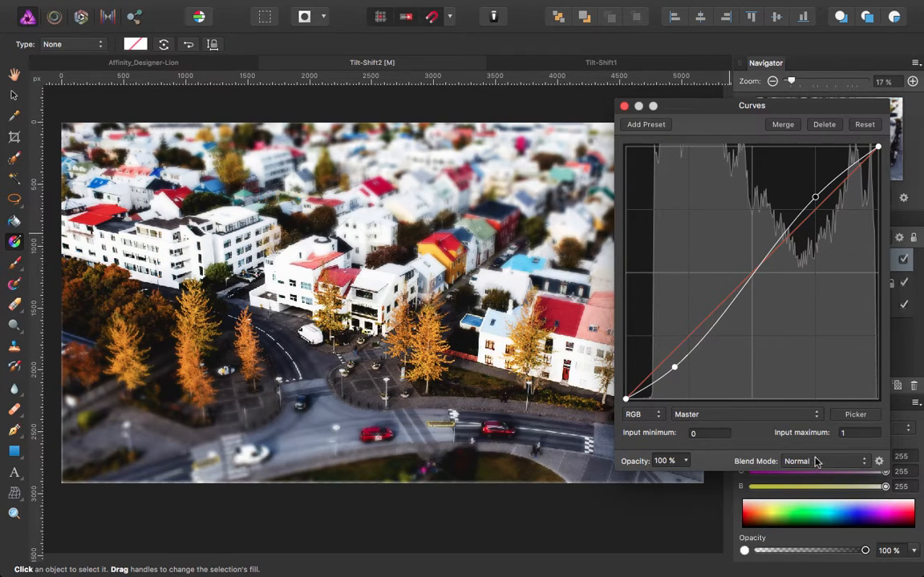
click(625, 106)
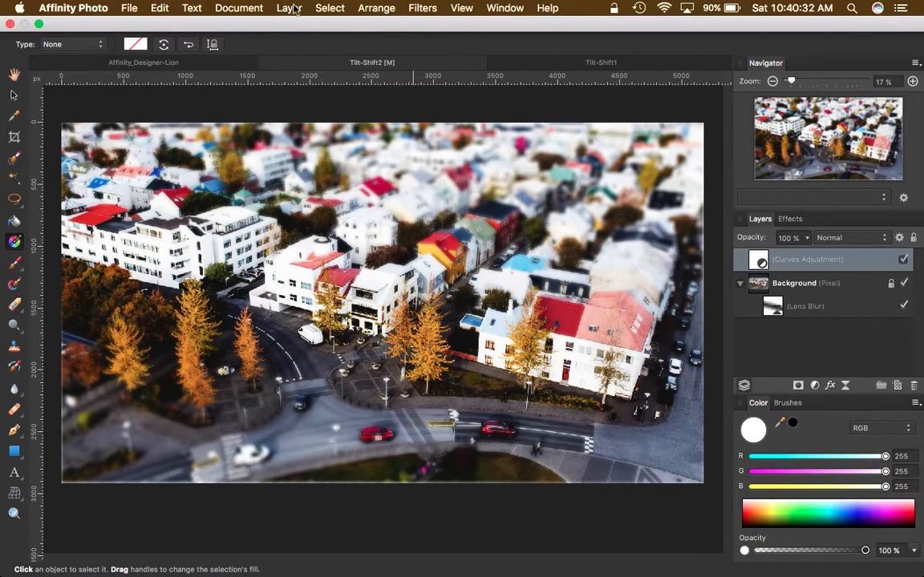
Add an HSL adjustment layer above the Curves adjustment and raise its Saturation Shift slightly
click(294, 8)
mouse_move(330, 145)
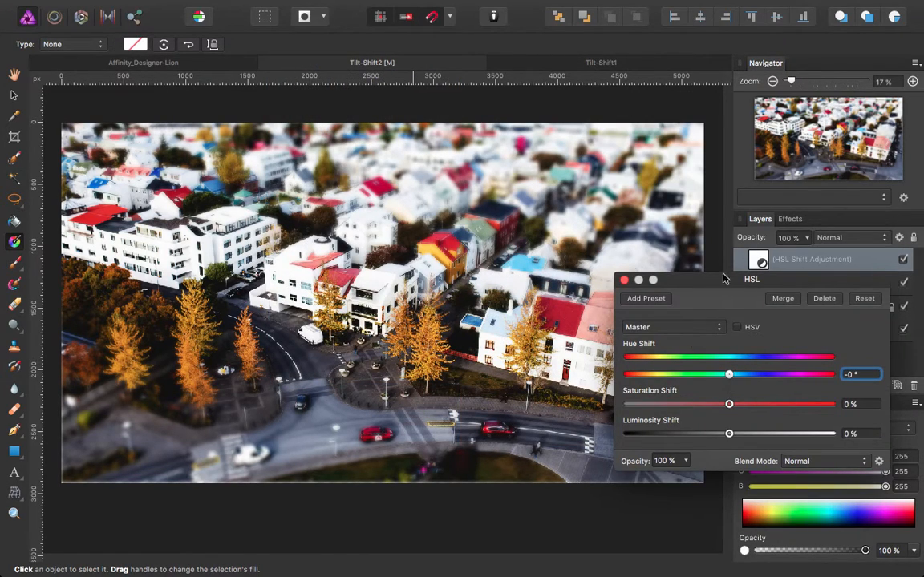
drag(731, 407, 744, 409)
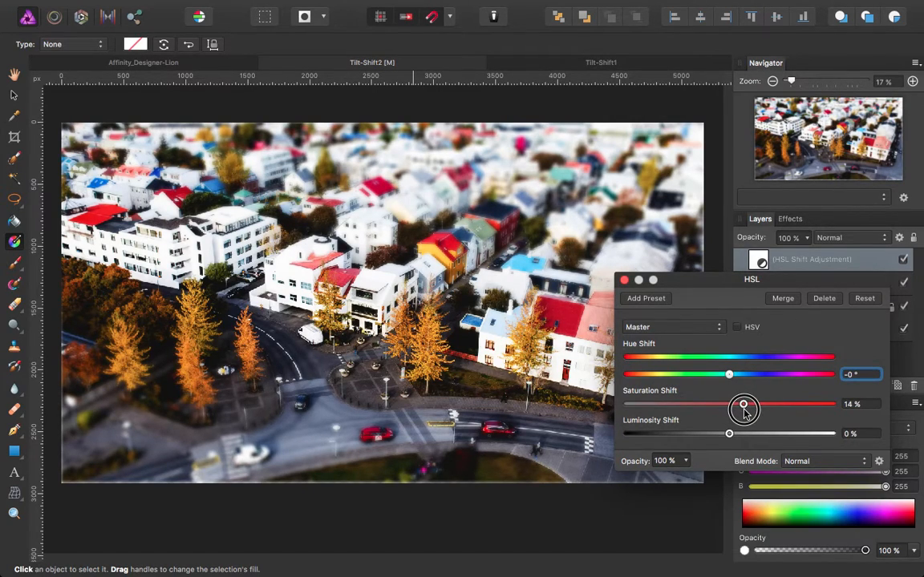
drag(744, 409, 742, 407)
click(624, 280)
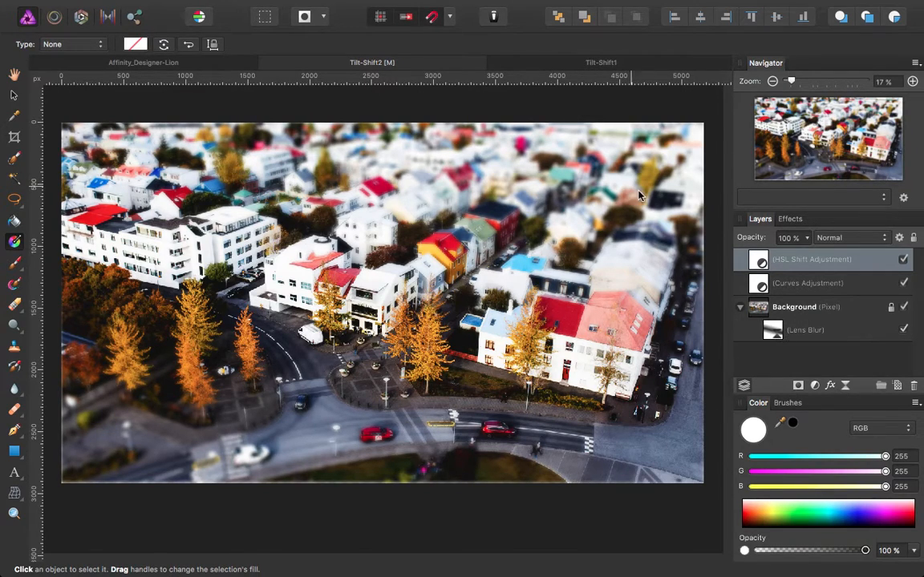
Reopen the Background photo's live Lens Blur settings and set Bloom Color to 11% and Bloom Factor to 115%
double_click(776, 334)
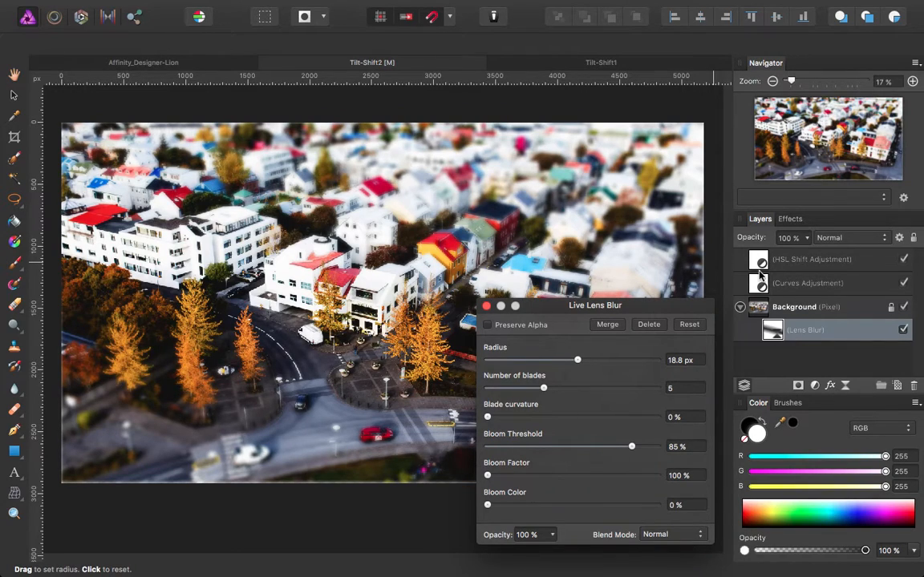
drag(561, 311, 543, 209)
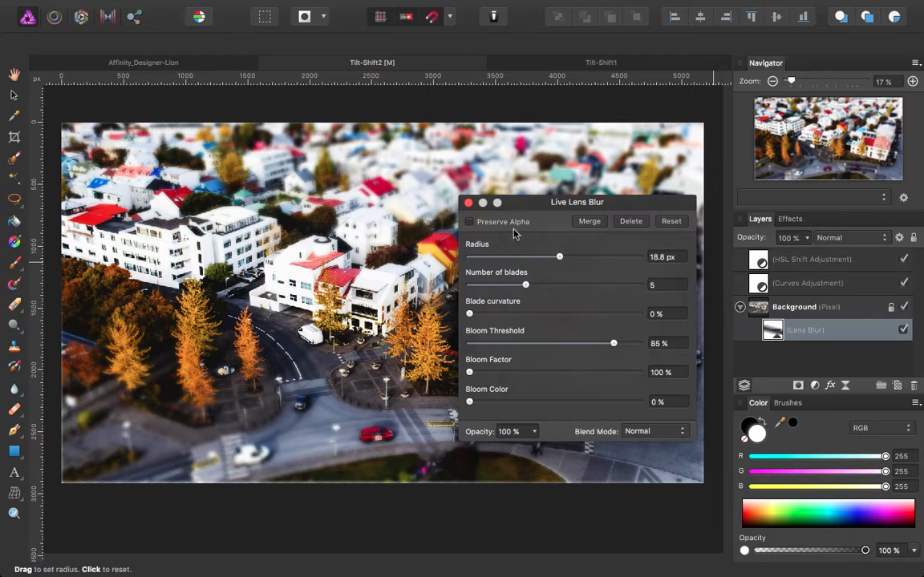
drag(520, 209, 113, 121)
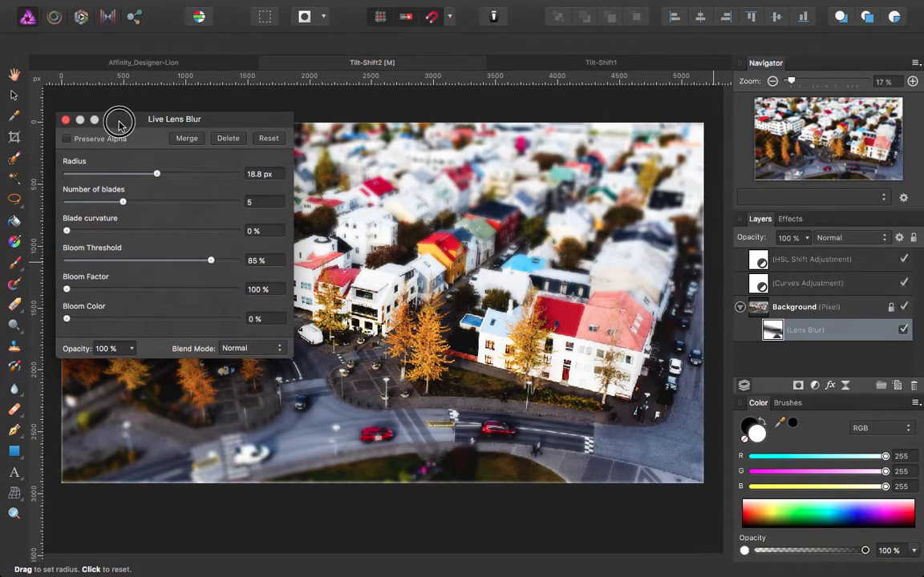
drag(64, 321, 73, 294)
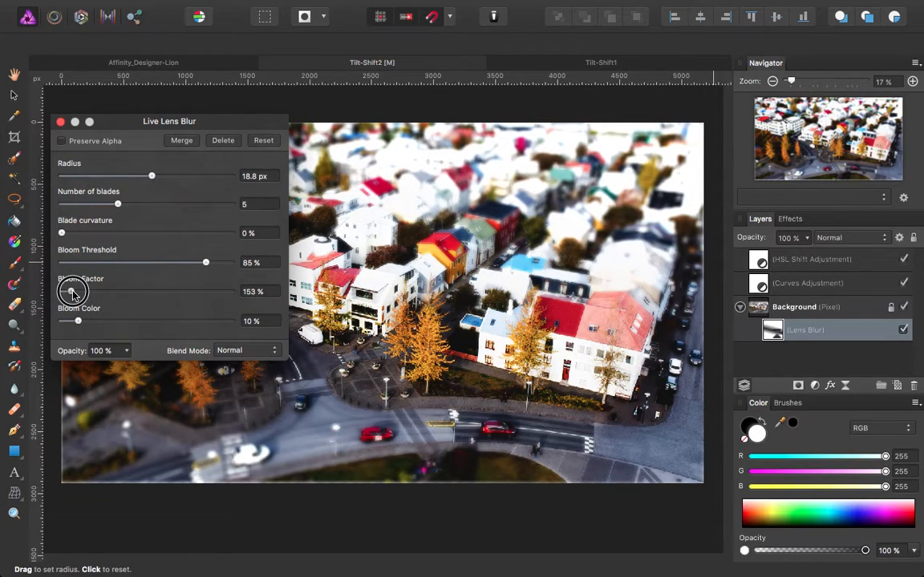
drag(72, 293, 76, 294)
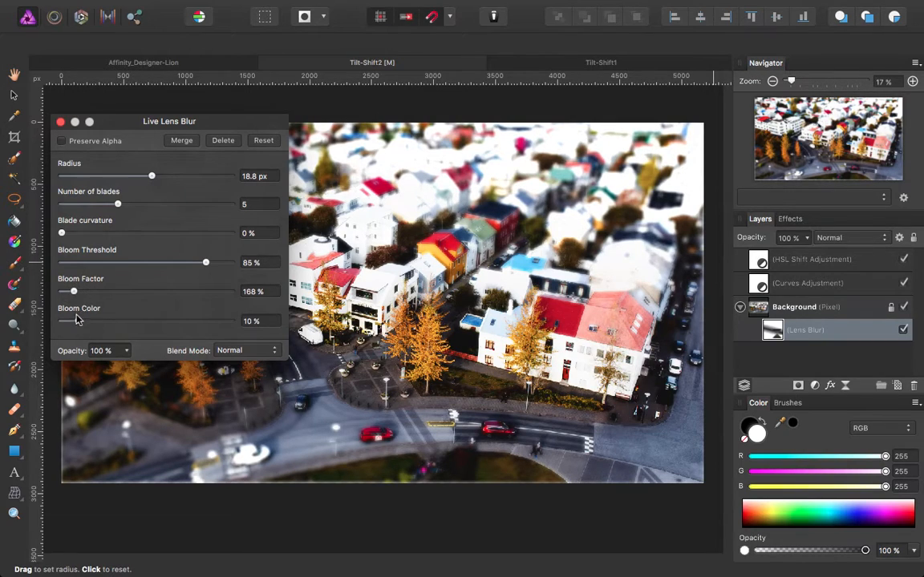
drag(74, 319, 64, 293)
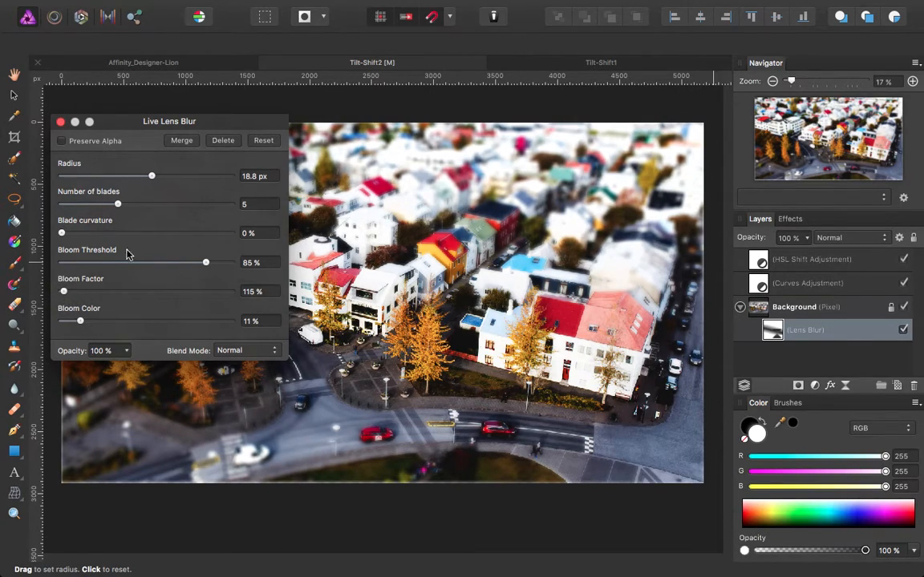
Lower the live Lens Blur's Bloom Threshold to 38%, raise its Blade curvature slightly and close its settings
drag(206, 266, 126, 270)
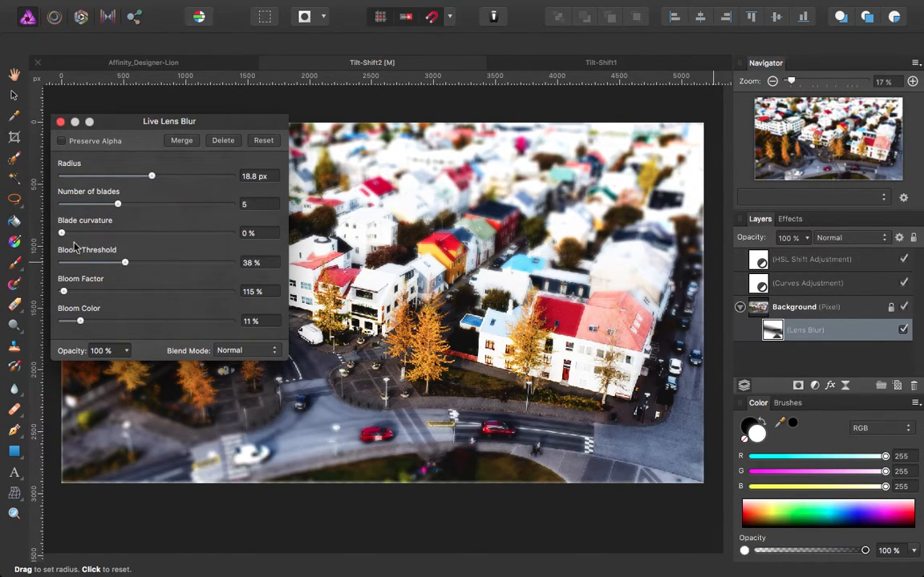
drag(63, 233, 72, 233)
click(61, 123)
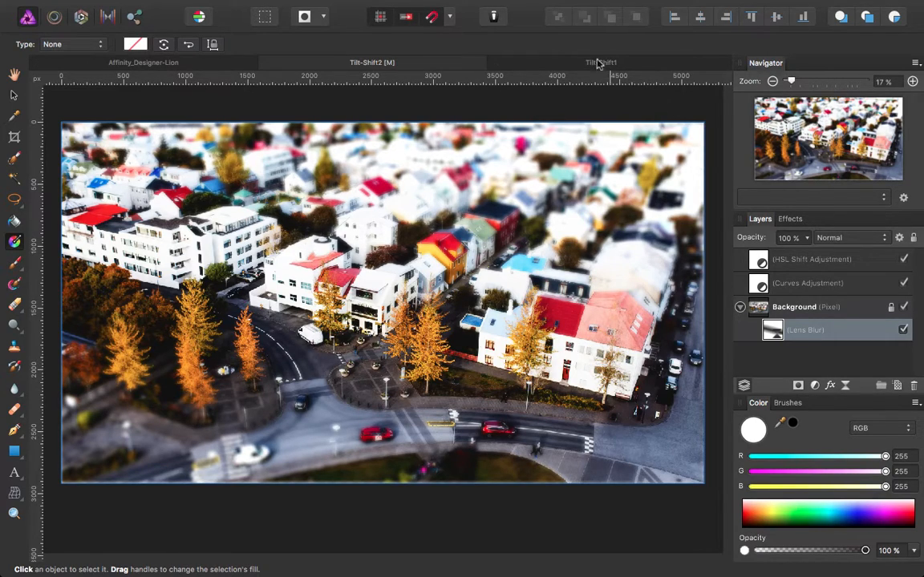
Examine the tilt-shift effect on the cliffside village photo in the Tilt-Shift1 document and return to Tilt-Shift2
click(553, 64)
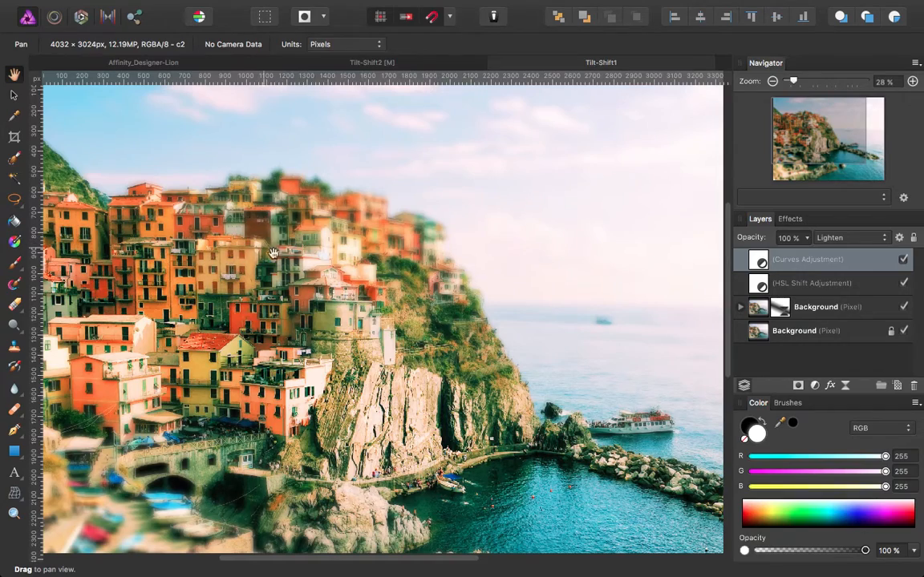
drag(347, 316, 351, 294)
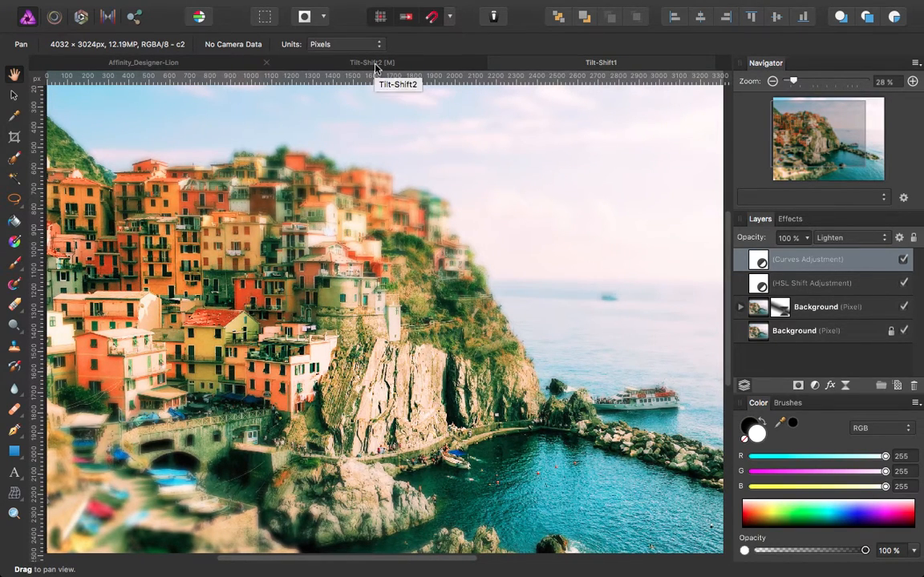
drag(497, 313, 590, 326)
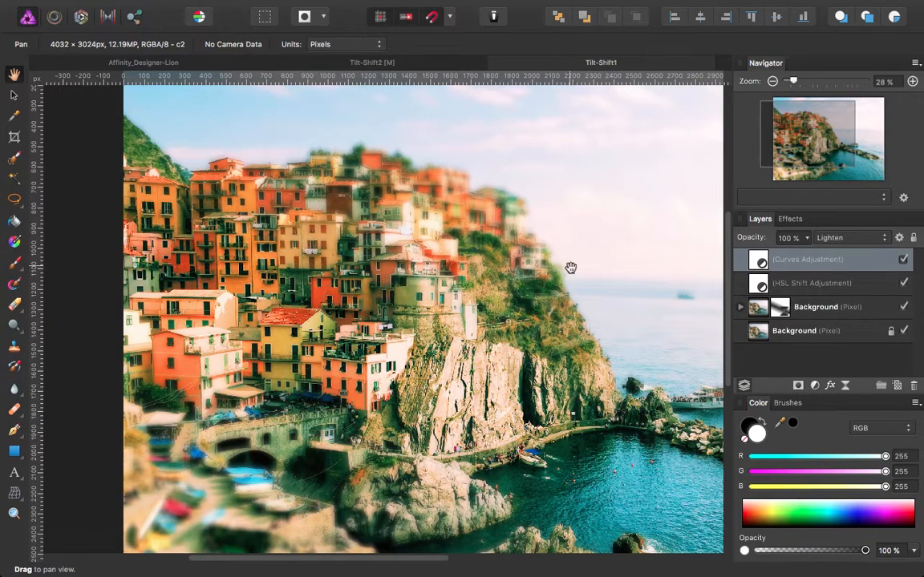
click(360, 59)
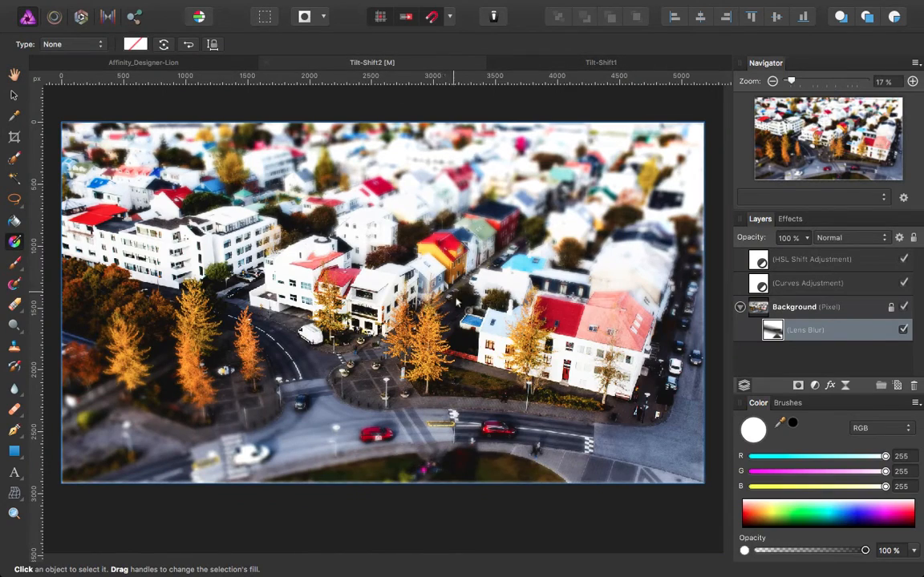